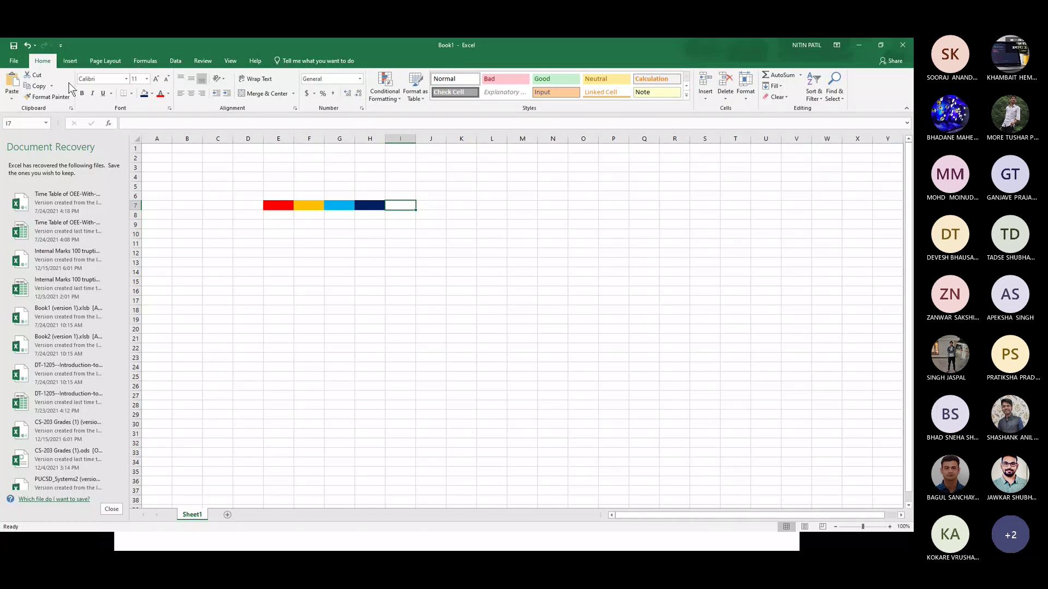
# Fill cell I7 with a light green colour.
pyautogui.click(151, 93)
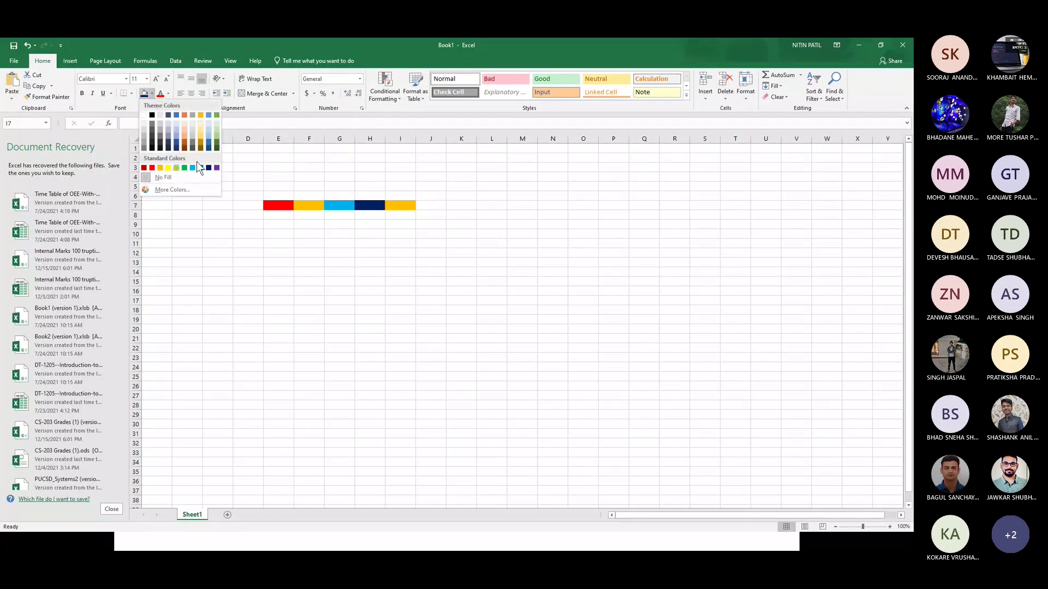
pyautogui.click(217, 135)
pyautogui.click(341, 292)
# Copy the five-colour strip E7:I7 and paste it twice along row 7, starting at J7 and O7.
pyautogui.moveTo(279, 206); pyautogui.dragTo(412, 206)
pyautogui.hotkey('ctrl', 'c')
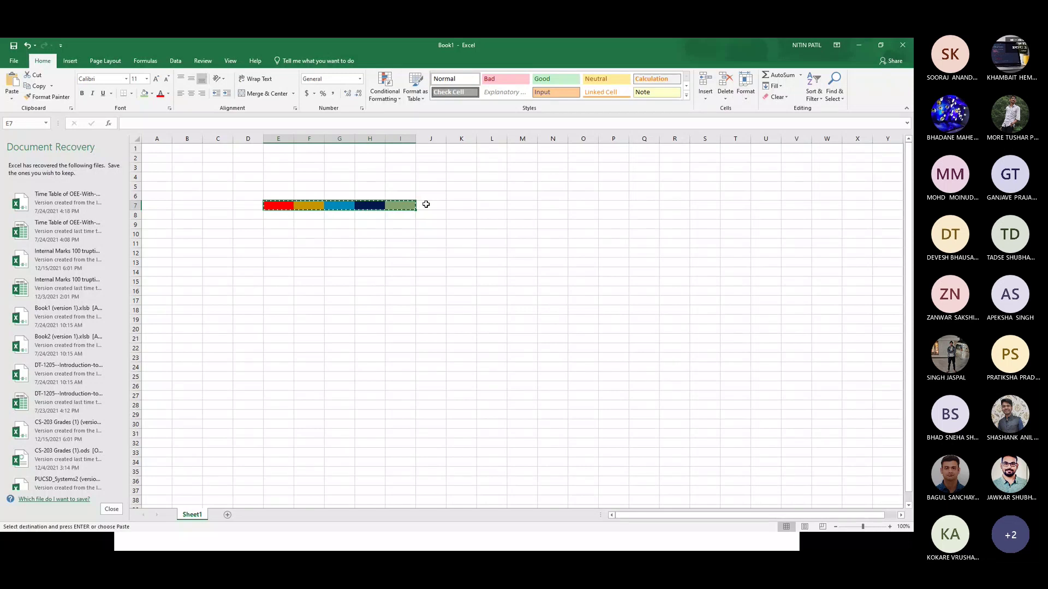
pyautogui.click(425, 206)
pyautogui.hotkey('ctrl', 'v')
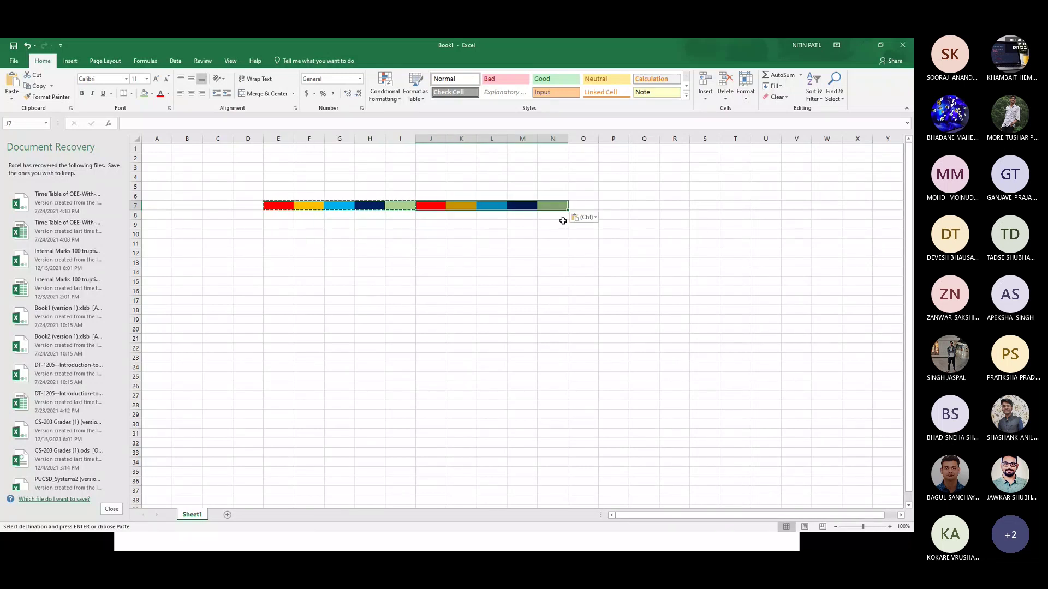
pyautogui.click(584, 206)
pyautogui.hotkey('ctrl', 'v')
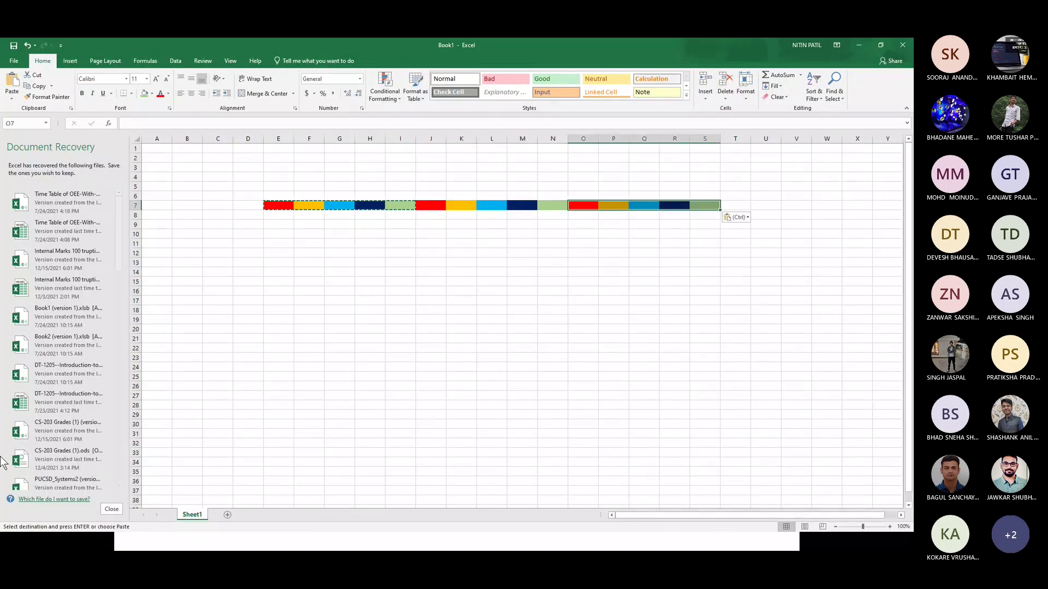
pyautogui.click(314, 339)
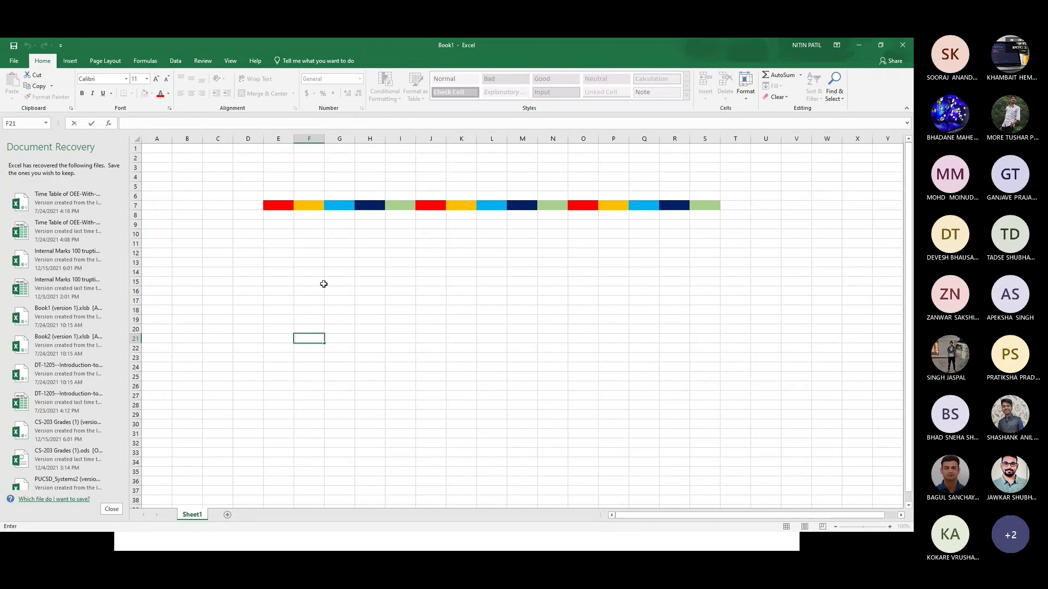
# Go through the coloured blocks one by one from E7 to I7.
pyautogui.click(279, 205)
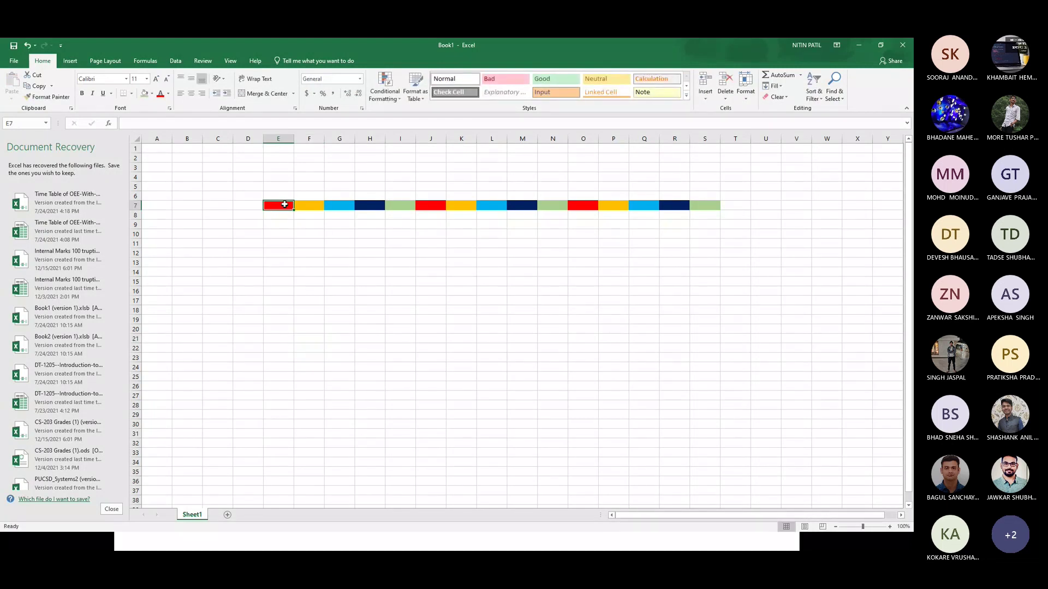
pyautogui.click(305, 206)
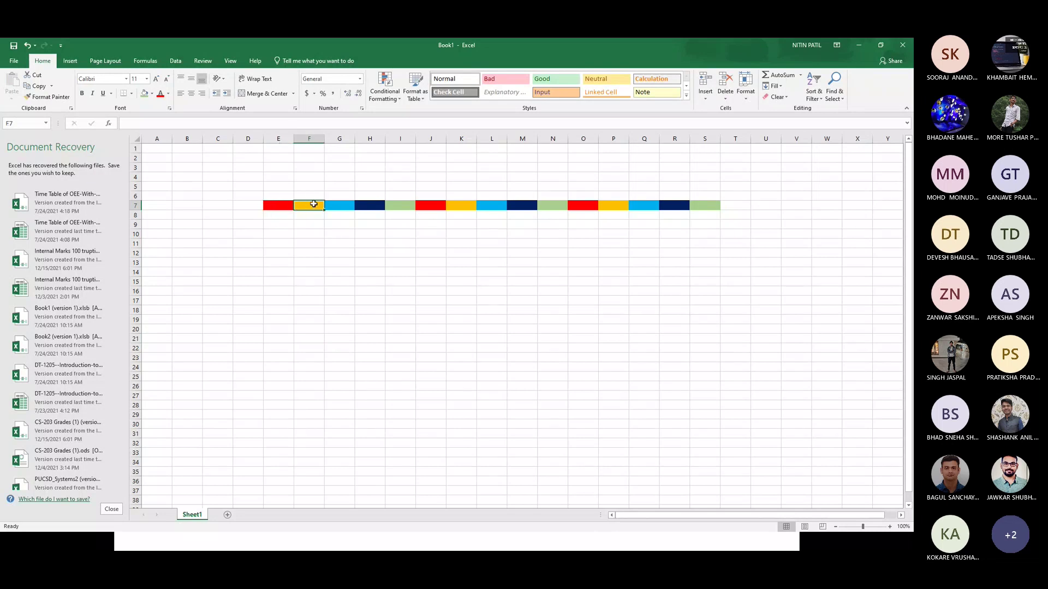
pyautogui.click(347, 209)
pyautogui.click(368, 206)
pyautogui.click(406, 210)
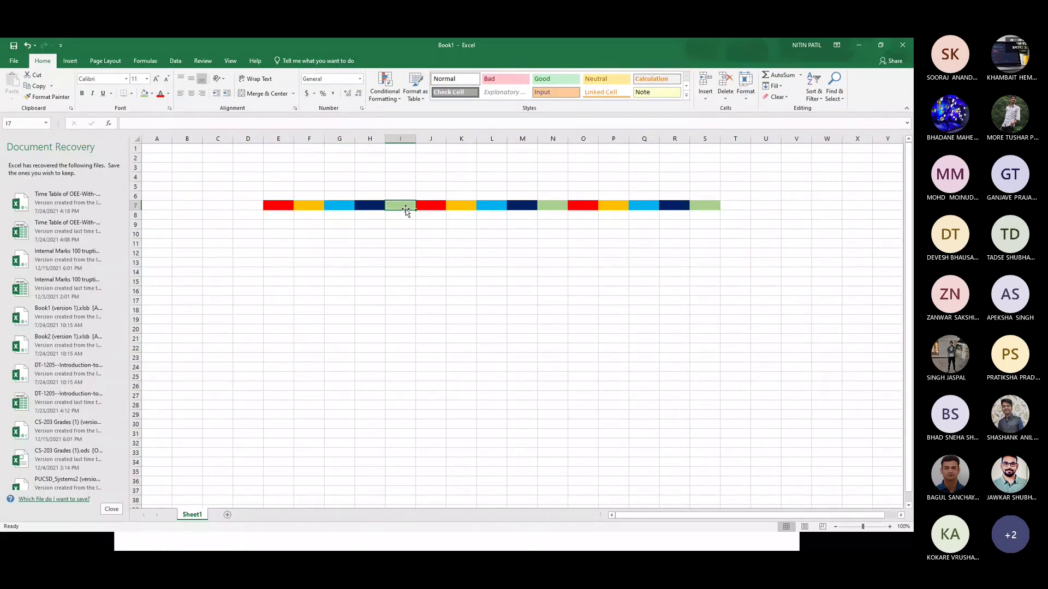
# Move the orange block from F7 to F10 and the light blue block from G7 to E14.
pyautogui.click(295, 207)
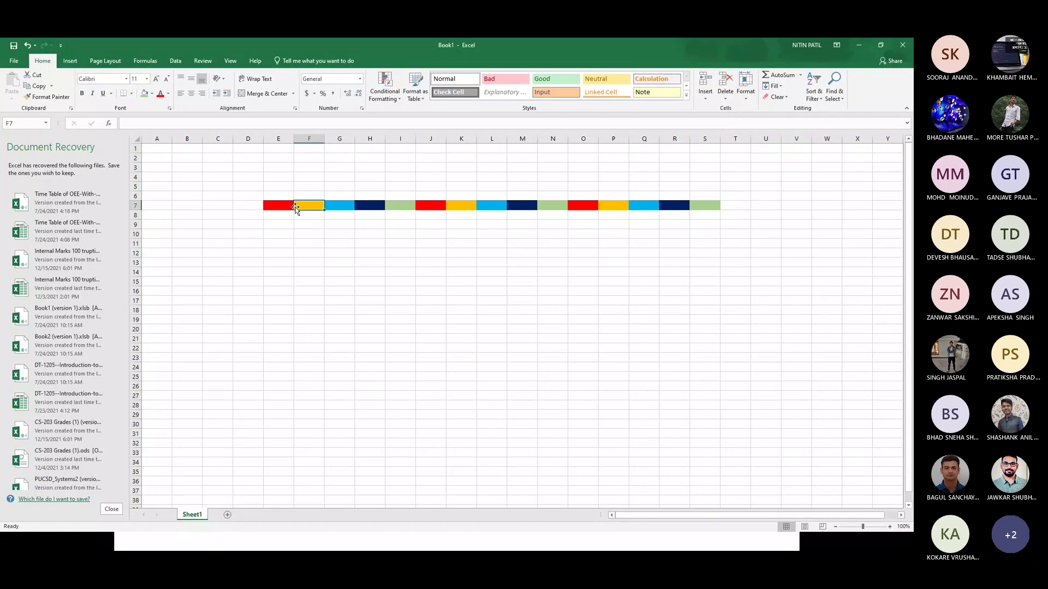
pyautogui.hotkey('ctrl', 'c')
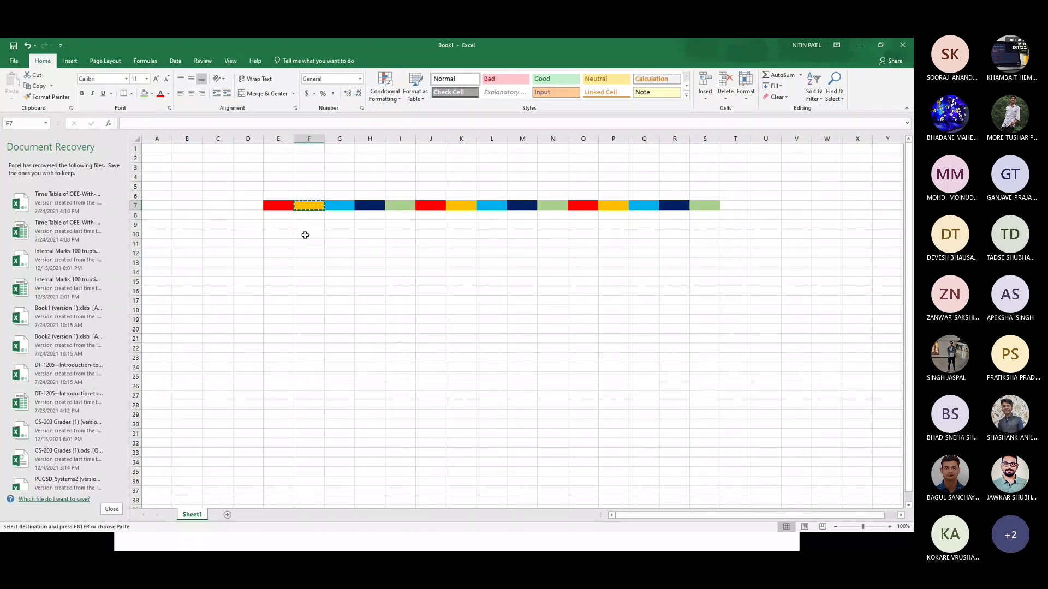
pyautogui.click(305, 235)
pyautogui.press('Return')
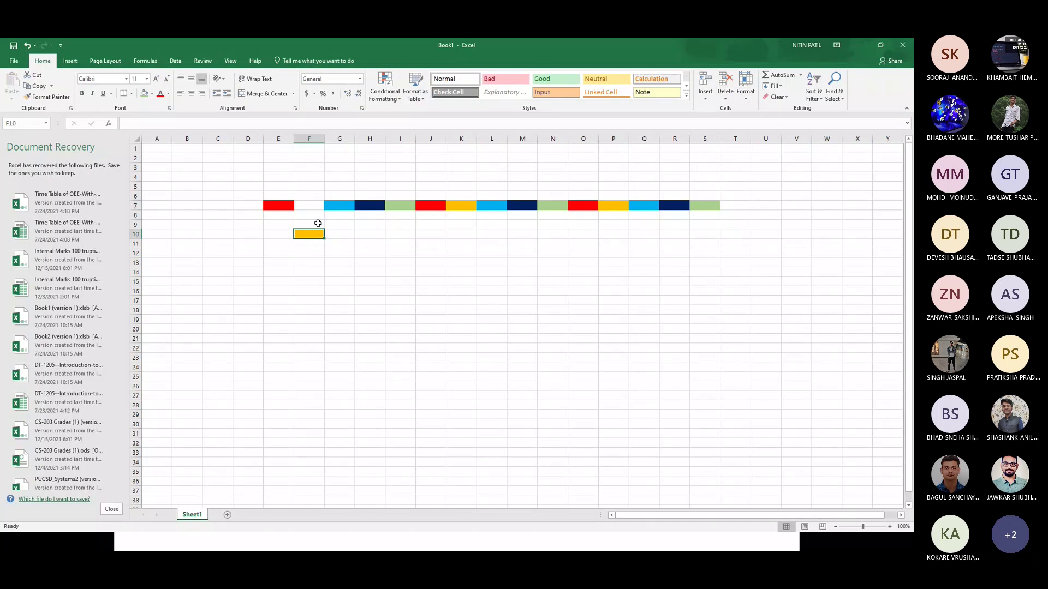
pyautogui.click(332, 207)
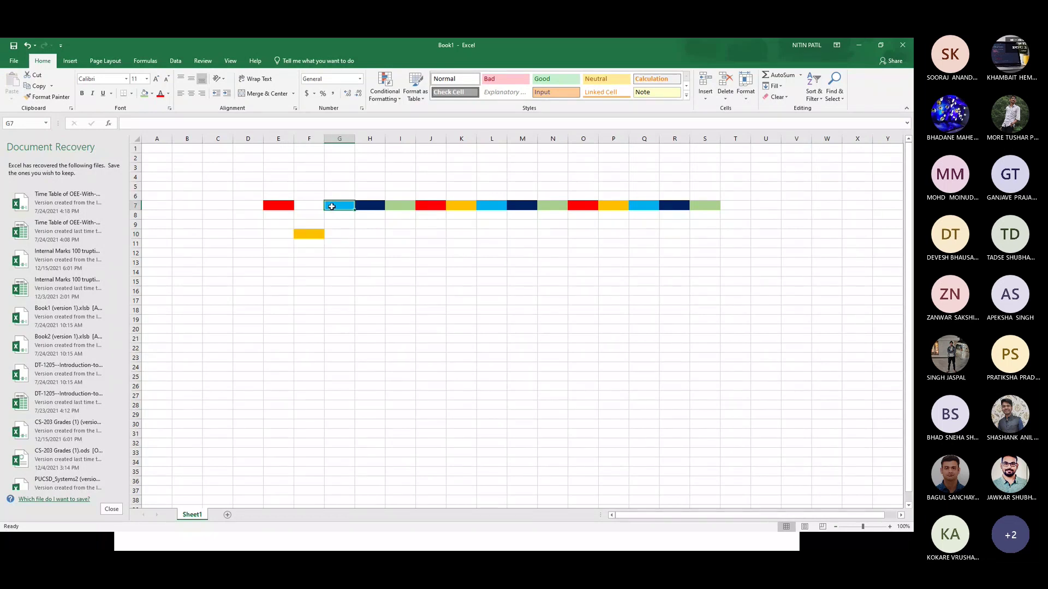
pyautogui.moveTo(332, 207); pyautogui.dragTo(278, 271)
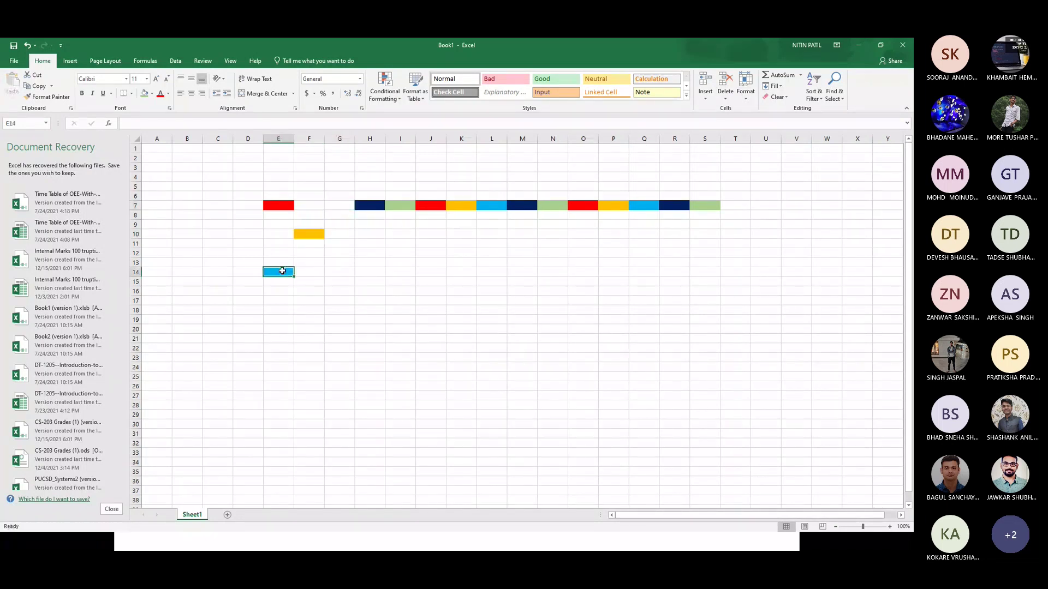
# Move the dark blue block from H7 to J8 and the red block from J7 to G12.
pyautogui.click(372, 207)
pyautogui.hotkey('ctrl', 'c')
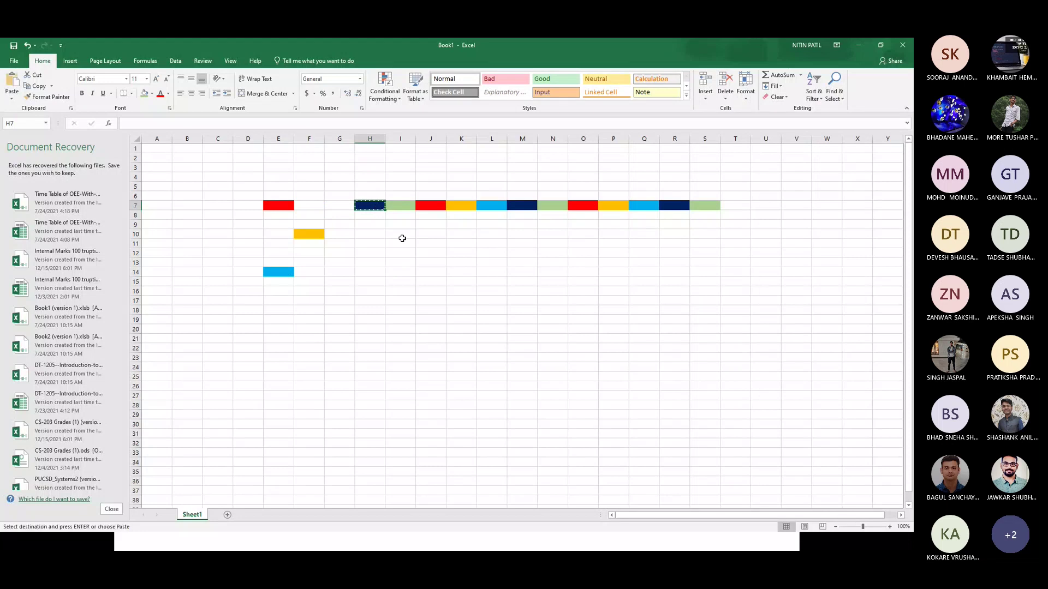
pyautogui.click(421, 219)
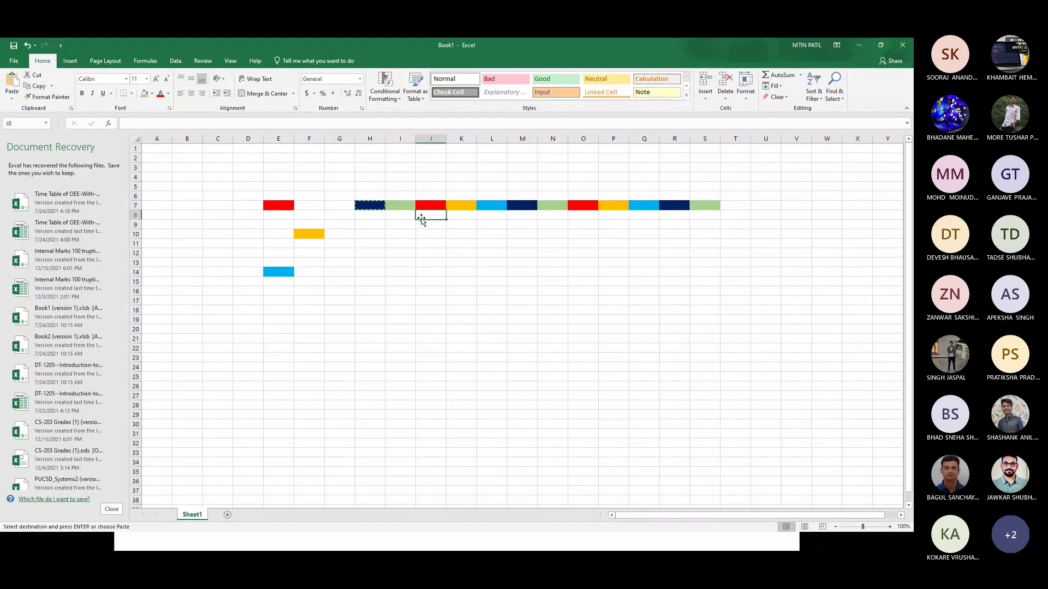
pyautogui.hotkey('ctrl', 'v')
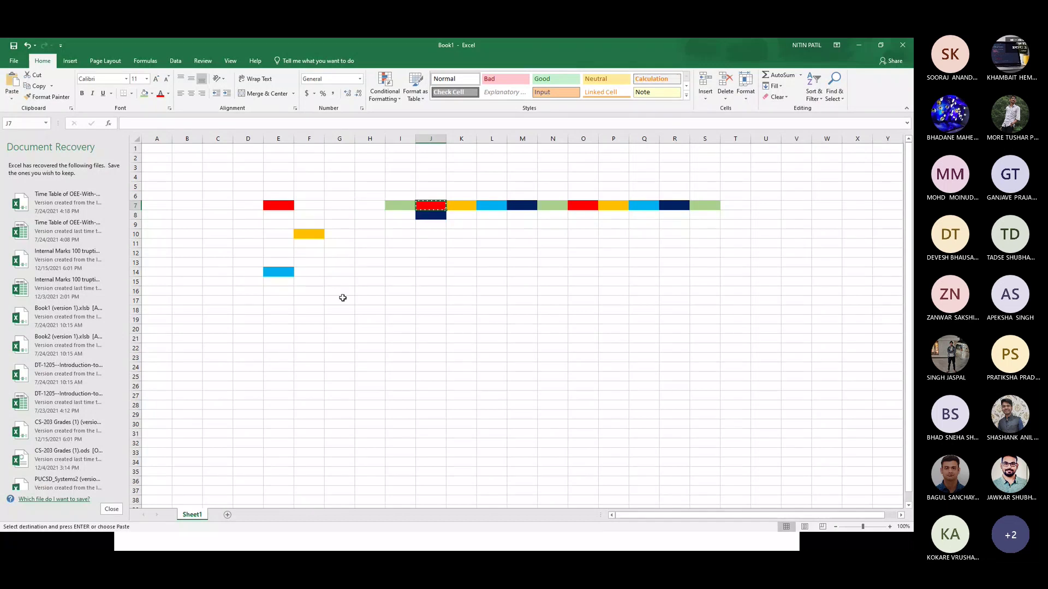
pyautogui.click(336, 254)
pyautogui.hotkey('ctrl', 'v')
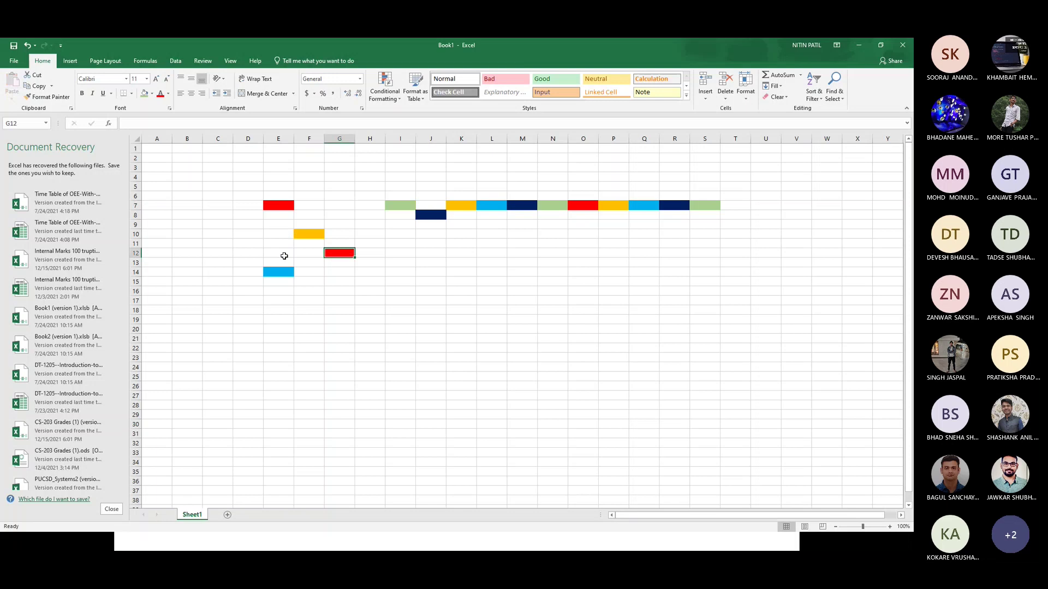
# Undo the four block moves back to the contiguous strip, and redo them to restore the scattered layout.
pyautogui.hotkey('ctrl', 'z')
pyautogui.hotkey('ctrl', 'z')
pyautogui.hotkey('ctrl', 'z')
pyautogui.hotkey('ctrl', 'z')
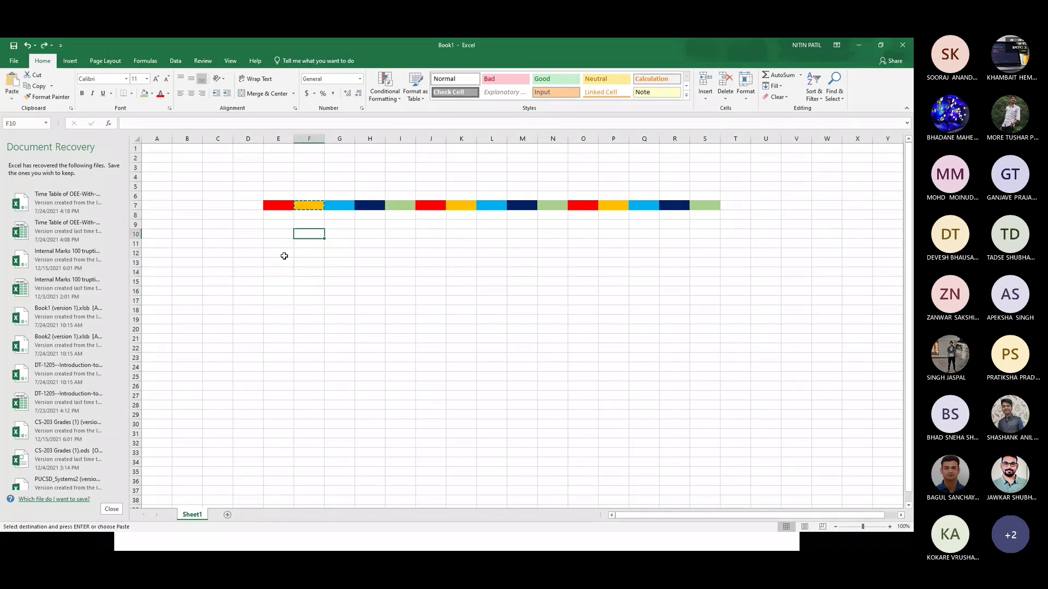
pyautogui.hotkey('ctrl', 'y')
pyautogui.hotkey('ctrl', 'y')
pyautogui.hotkey('ctrl', 'y')
pyautogui.hotkey('ctrl', 'y')
pyautogui.hotkey('ctrl', 'y')
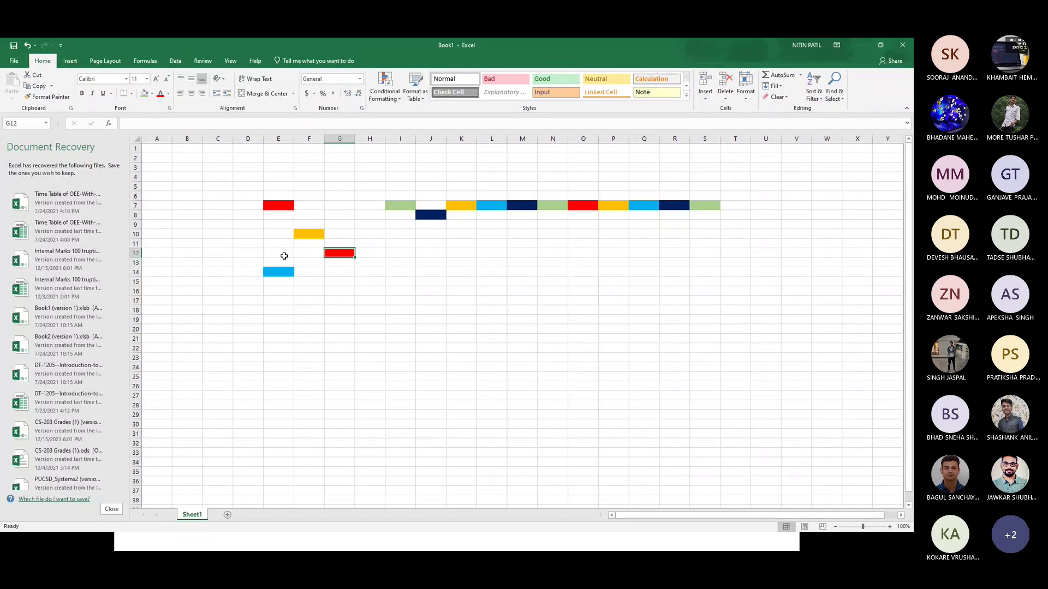
# Enter the label "Linked Allocation" in cell G13 and make it bold.
pyautogui.press('Down')
pyautogui.write('Linked Allocation')
pyautogui.press('Return')
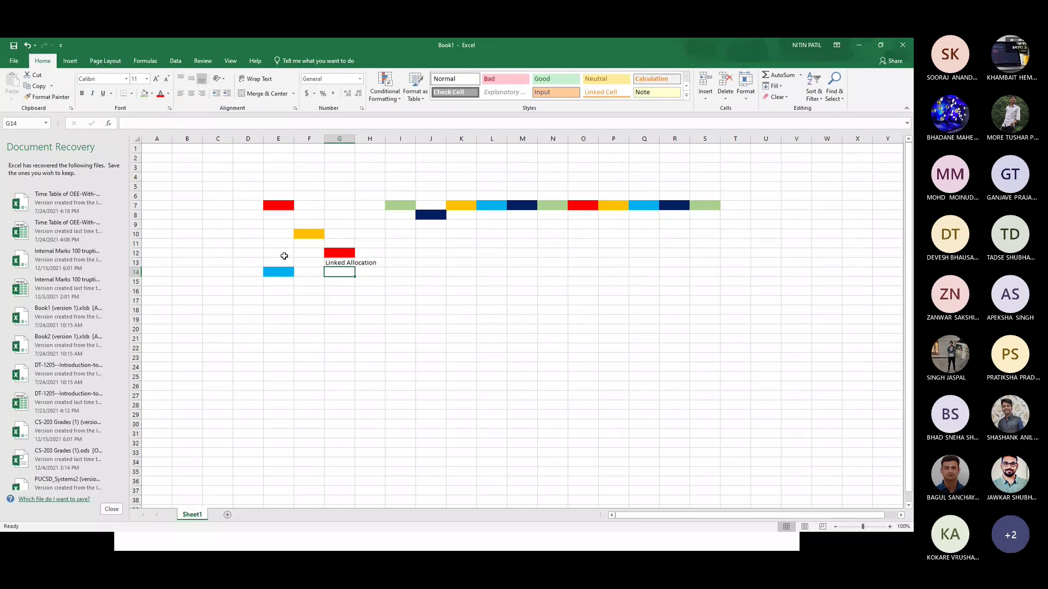
pyautogui.press('Up')
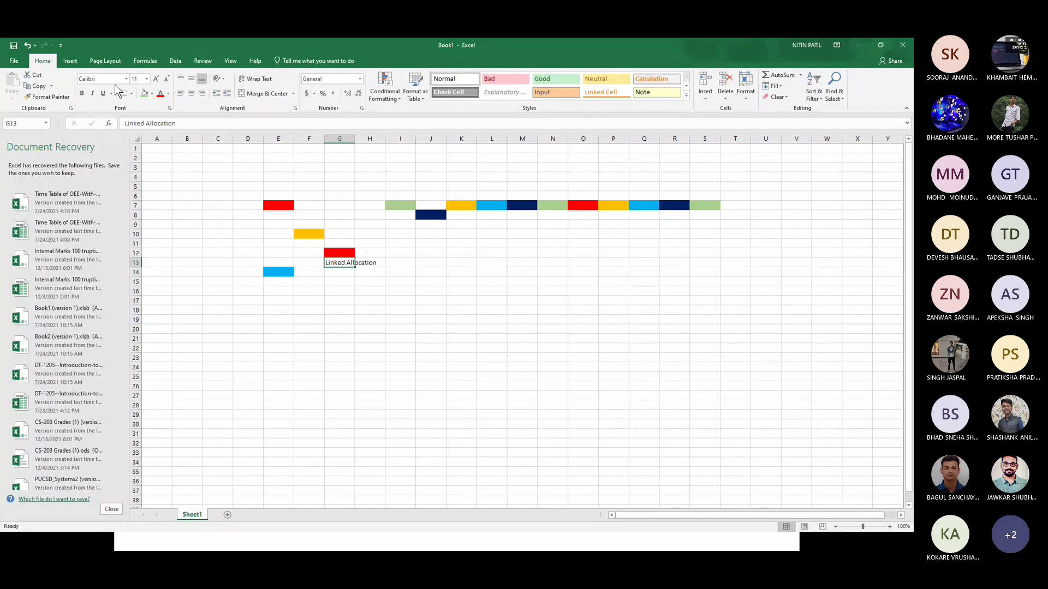
pyautogui.click(82, 93)
pyautogui.click(288, 201)
# Undo the label and the block moves, and redo them all including the bold formatting.
pyautogui.hotkey('ctrl', 'z')
pyautogui.hotkey('ctrl', 'z')
pyautogui.hotkey('ctrl', 'z')
pyautogui.hotkey('ctrl', 'z')
pyautogui.hotkey('ctrl', 'z')
pyautogui.hotkey('ctrl', 'z')
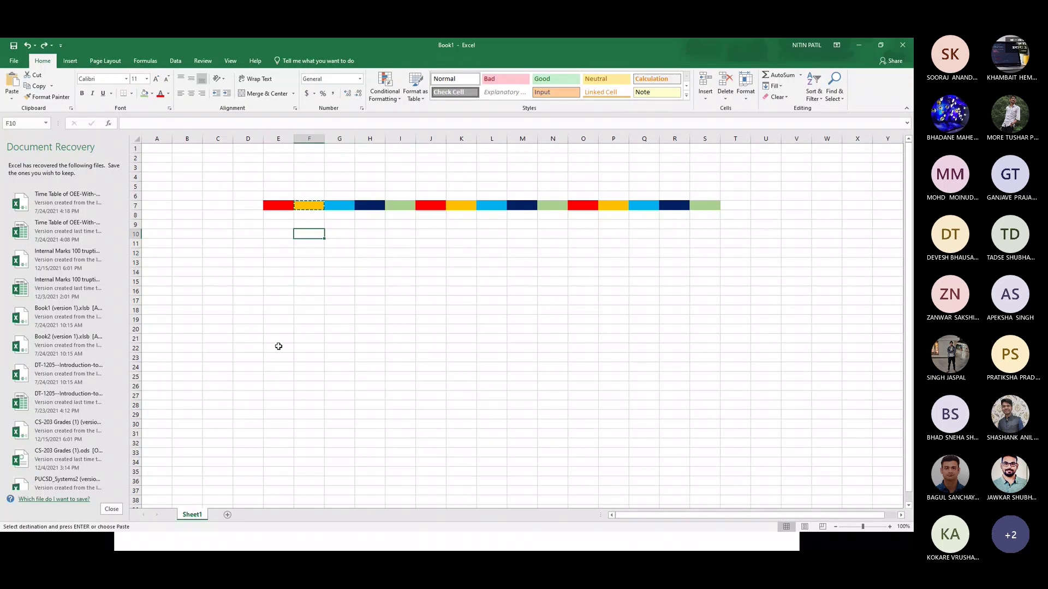
pyautogui.press('Return')
pyautogui.hotkey('ctrl', 'y')
pyautogui.hotkey('ctrl', 'y')
pyautogui.hotkey('ctrl', 'y')
pyautogui.hotkey('ctrl', 'y')
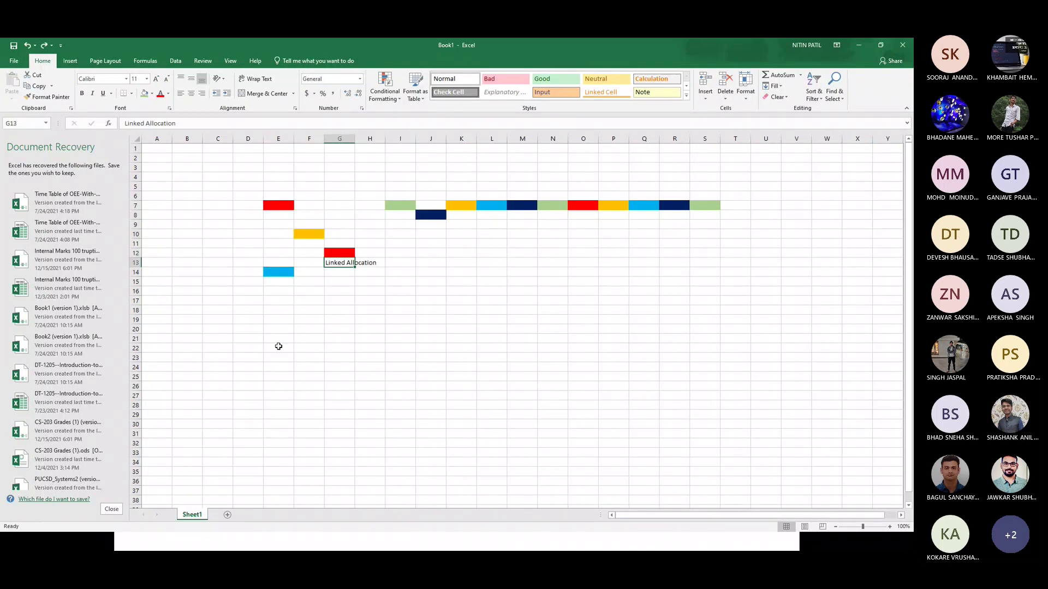
pyautogui.hotkey('ctrl', 'y')
# Go through the scattered blocks at F10, E14, J8, I7 and G12 and the vacated cell J7.
pyautogui.click(319, 234)
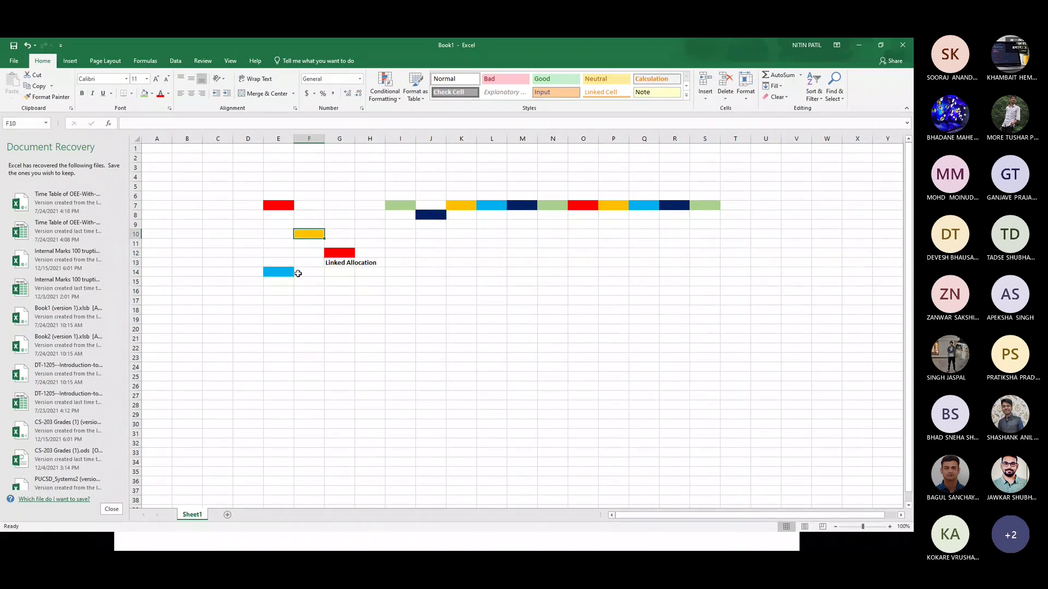
pyautogui.click(278, 273)
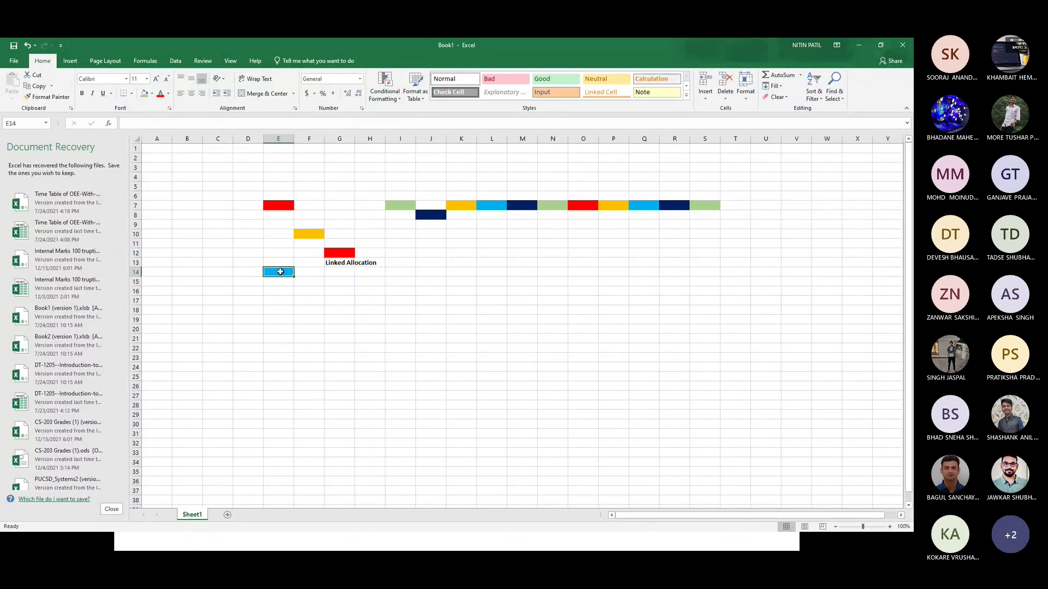
pyautogui.click(437, 216)
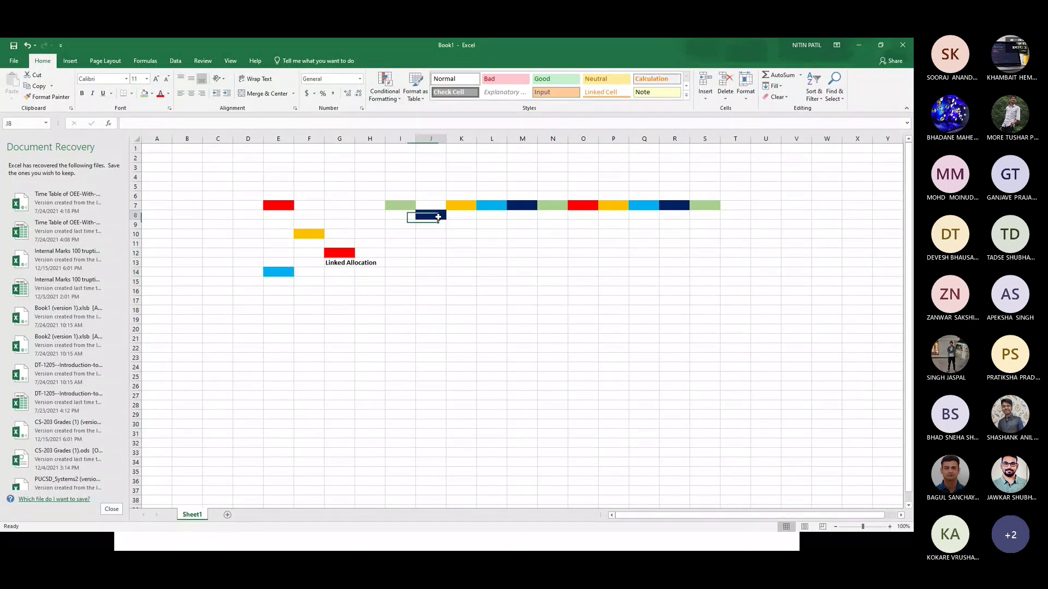
pyautogui.click(396, 206)
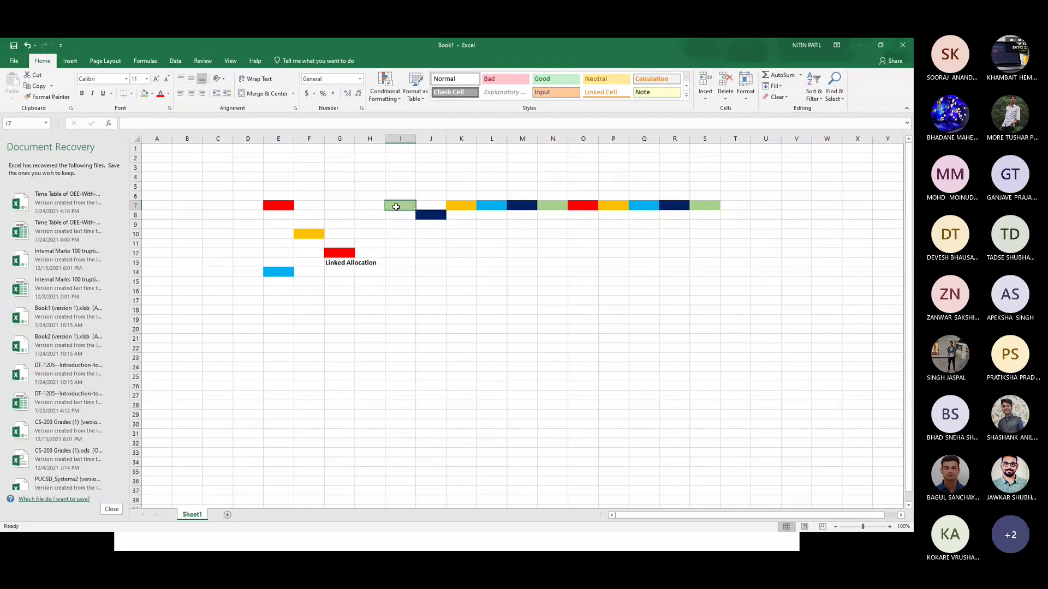
pyautogui.click(432, 206)
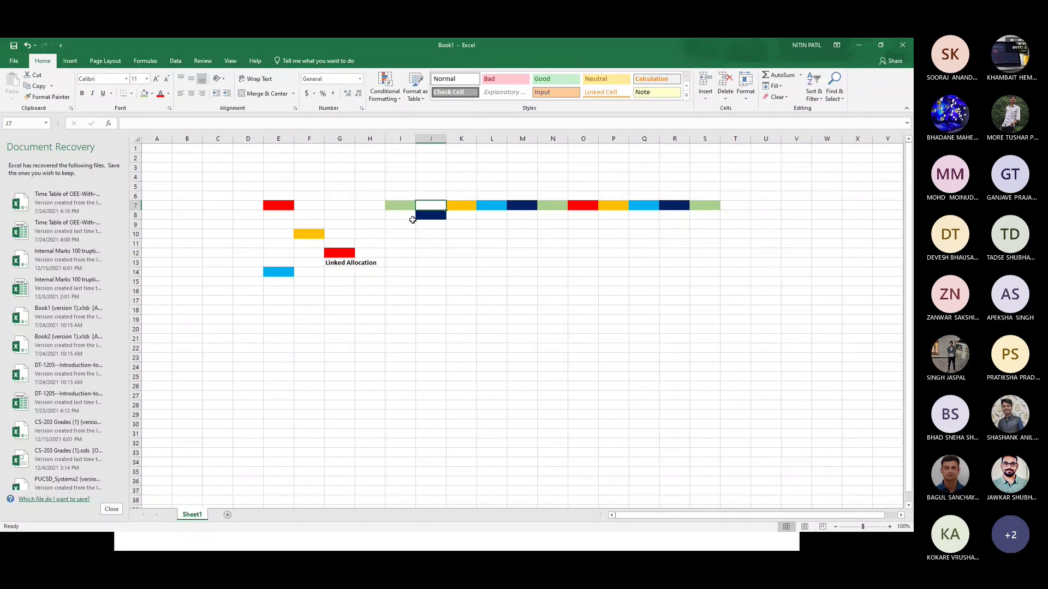
pyautogui.click(342, 252)
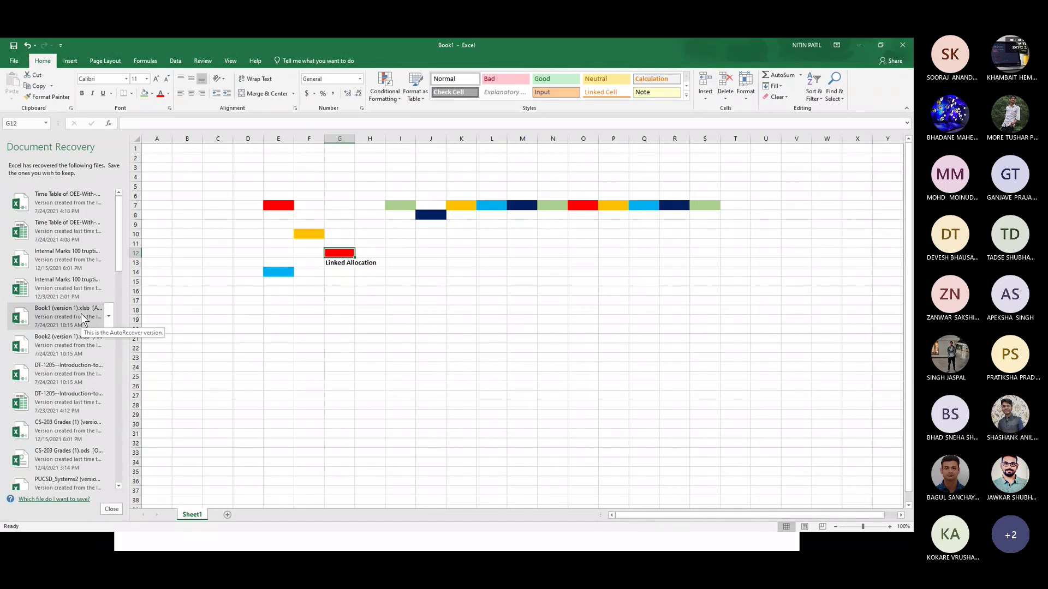
# Undo the label, the block moves and both pasted strips, back to the single strip in E7:I7.
pyautogui.hotkey('ctrl', 'z')
pyautogui.hotkey('ctrl', 'z')
pyautogui.hotkey('ctrl', 'z')
pyautogui.hotkey('ctrl', 'z')
pyautogui.hotkey('ctrl', 'z')
pyautogui.hotkey('ctrl', 'z')
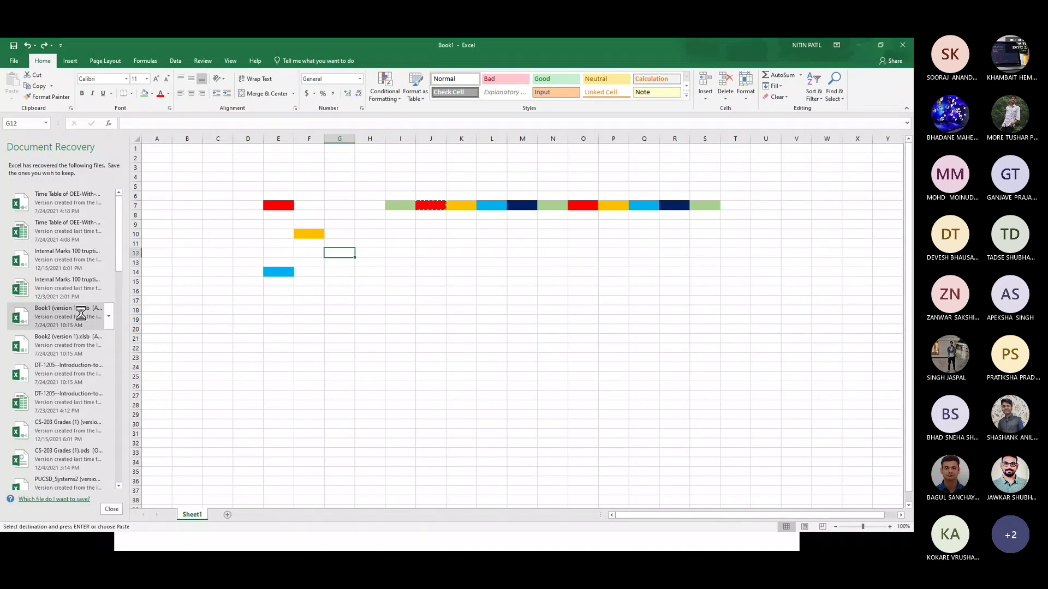
pyautogui.hotkey('ctrl', 'z')
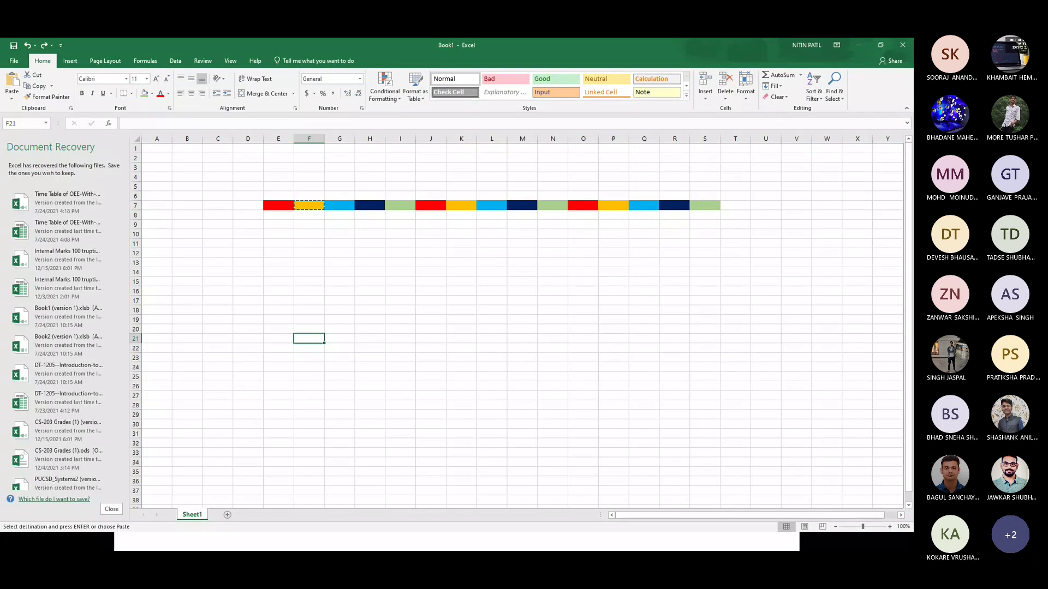
pyautogui.hotkey('ctrl', 'z')
pyautogui.hotkey('ctrl', 'z')
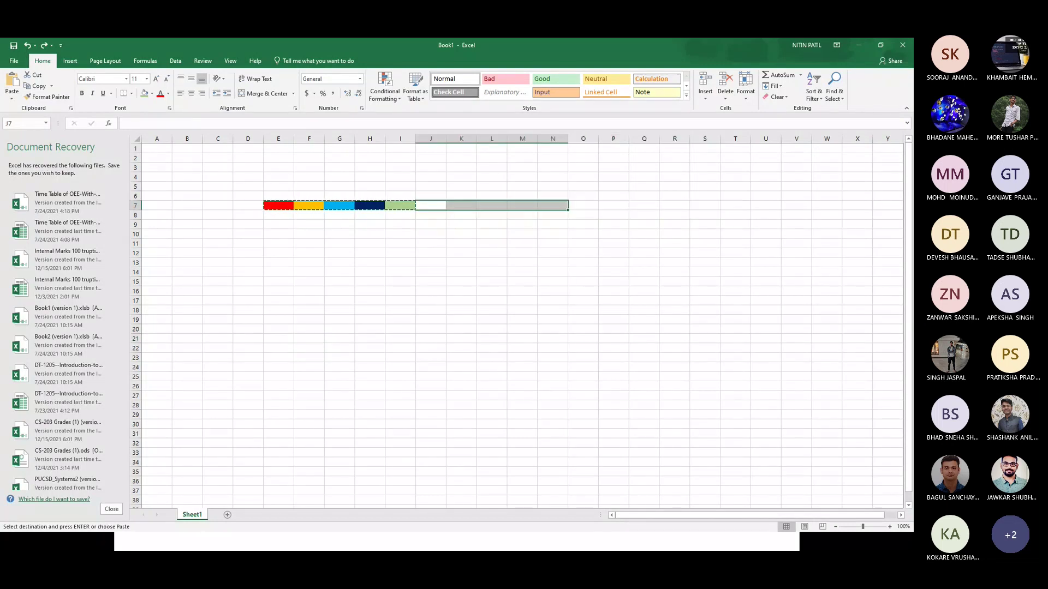
# Redo all undone edits up to the bold "Linked Allocation" label in G13.
pyautogui.hotkey('ctrl', 'y')
pyautogui.hotkey('ctrl', 'y')
pyautogui.hotkey('ctrl', 'z')
pyautogui.hotkey('ctrl', 'z')
pyautogui.hotkey('ctrl', 'z')
pyautogui.hotkey('ctrl', 'z')
pyautogui.hotkey('ctrl', 'z')
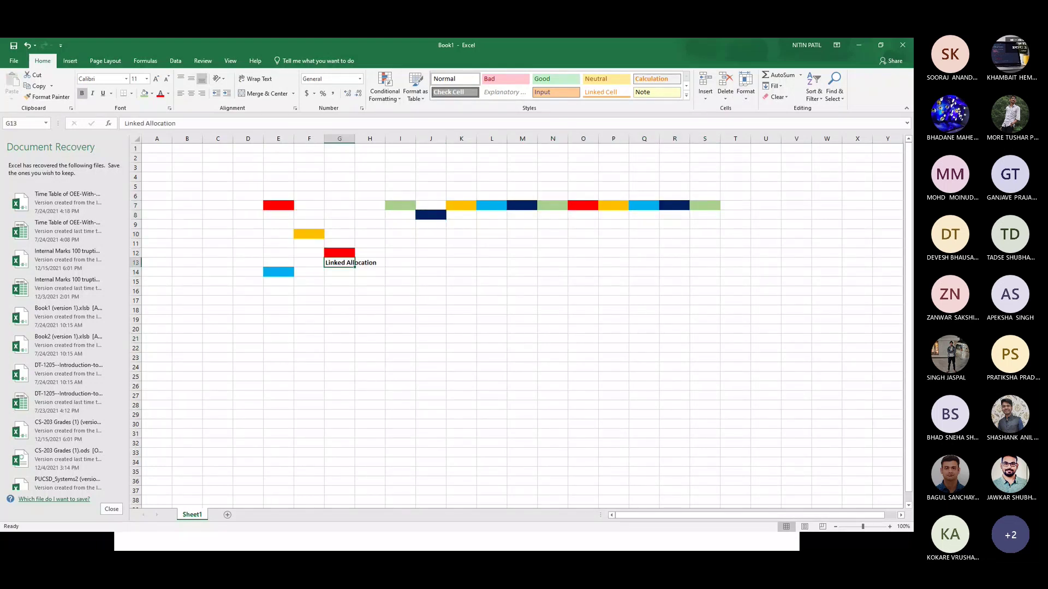
# Examine the vacated range F7:H7 and the red block in E7.
pyautogui.moveTo(307, 207); pyautogui.dragTo(375, 208)
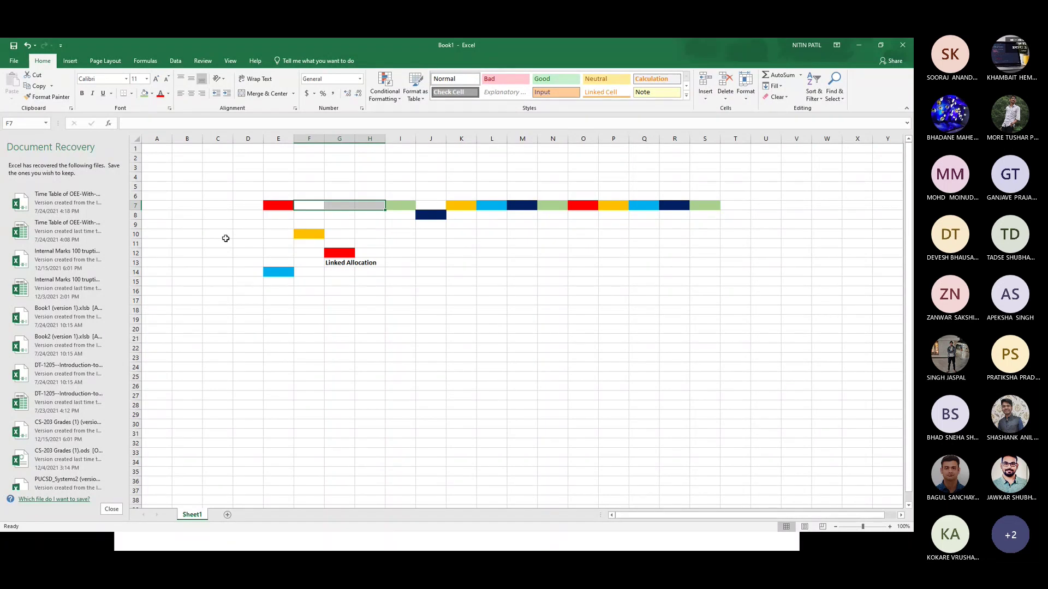
pyautogui.click(285, 204)
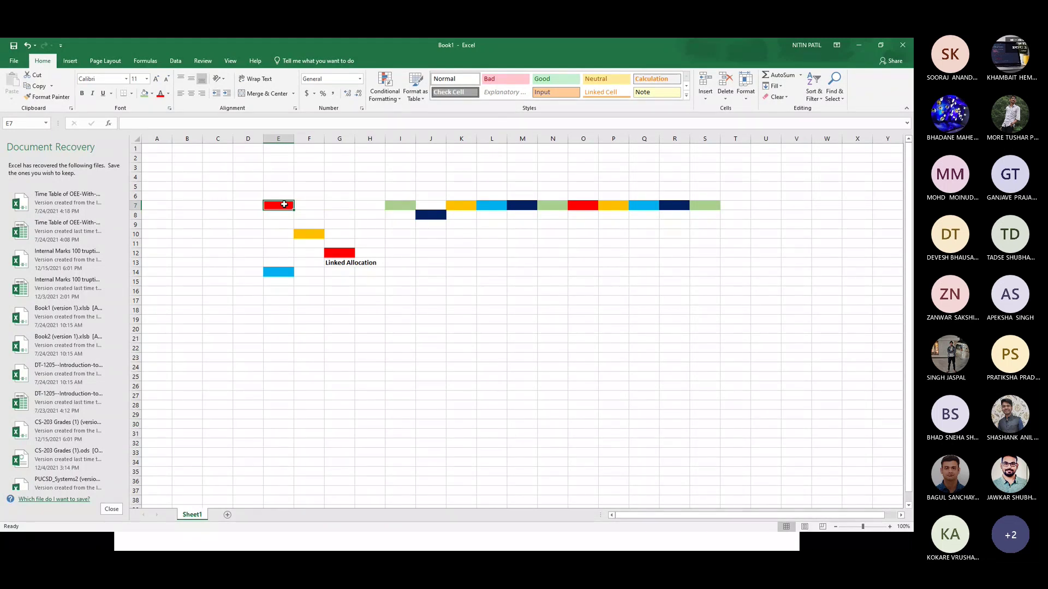
# Undo the "Linked Allocation" label and the block moves, back to the contiguous coloured strip in E7:S7.
pyautogui.hotkey('ctrl', 'z')
pyautogui.hotkey('ctrl', 'z')
pyautogui.hotkey('ctrl', 'z')
pyautogui.hotkey('ctrl', 'z')
pyautogui.hotkey('ctrl', 'z')
pyautogui.hotkey('ctrl', 'z')
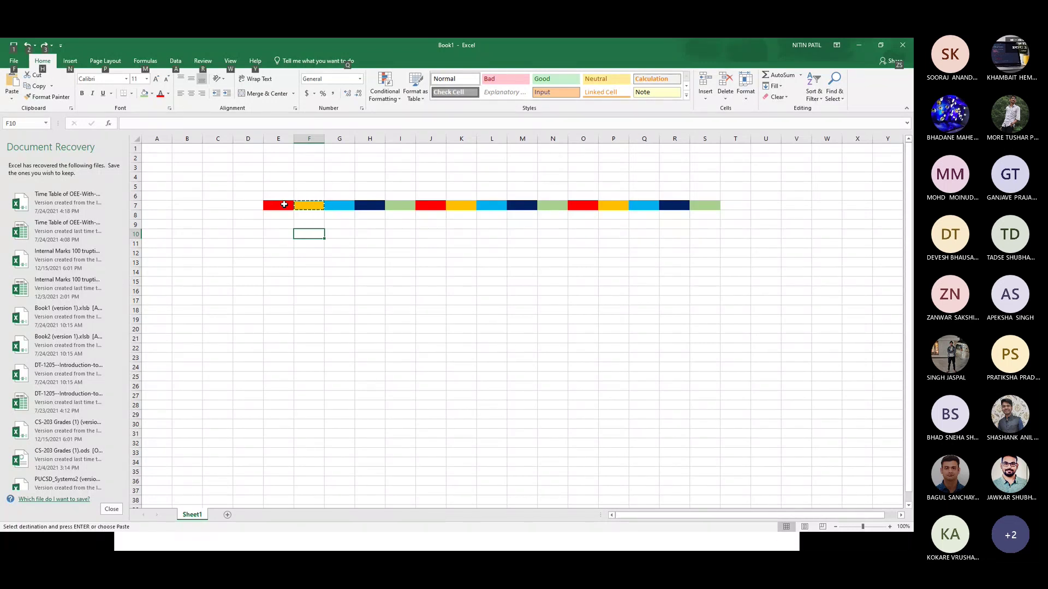
# Switch to the PowerPoint slide show to view the Cost slide, and return to the Book1 workbook in Excel.
pyautogui.hotkey('alt', 'Tab')
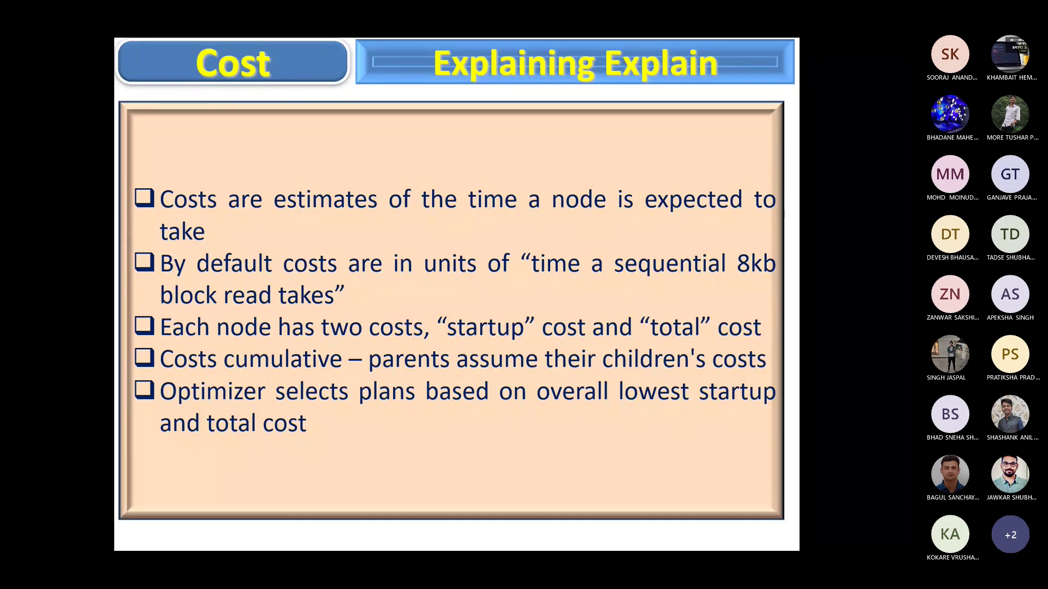
pyautogui.hotkey('alt', 'Tab')
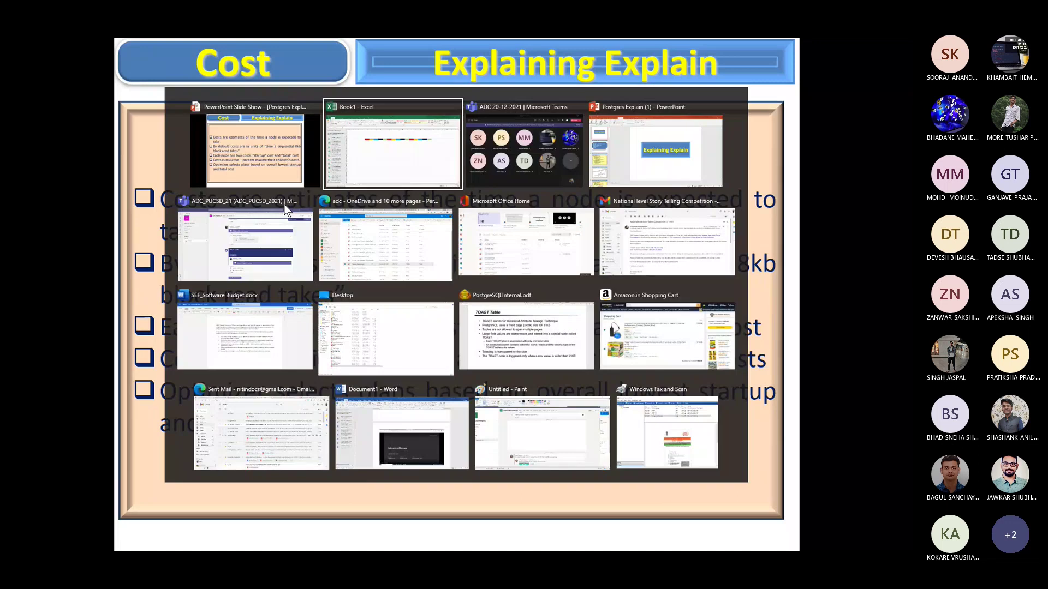
pyautogui.press('Tab')
pyautogui.press('Tab')
pyautogui.press('Tab')
pyautogui.press('Tab')
pyautogui.press('Tab')
pyautogui.press('Tab')
pyautogui.press('Tab')
pyautogui.press('Tab')
pyautogui.press('Tab')
pyautogui.press('Tab')
pyautogui.press('Tab')
pyautogui.press('Tab')
pyautogui.press('Tab')
pyautogui.press('Tab')
pyautogui.press('Tab')
pyautogui.press('Tab')
# Commit a cell entry in the first red block, E7.
pyautogui.press('Left')
pyautogui.press('Up')
pyautogui.press('Up')
pyautogui.press('Up')
pyautogui.write('1')
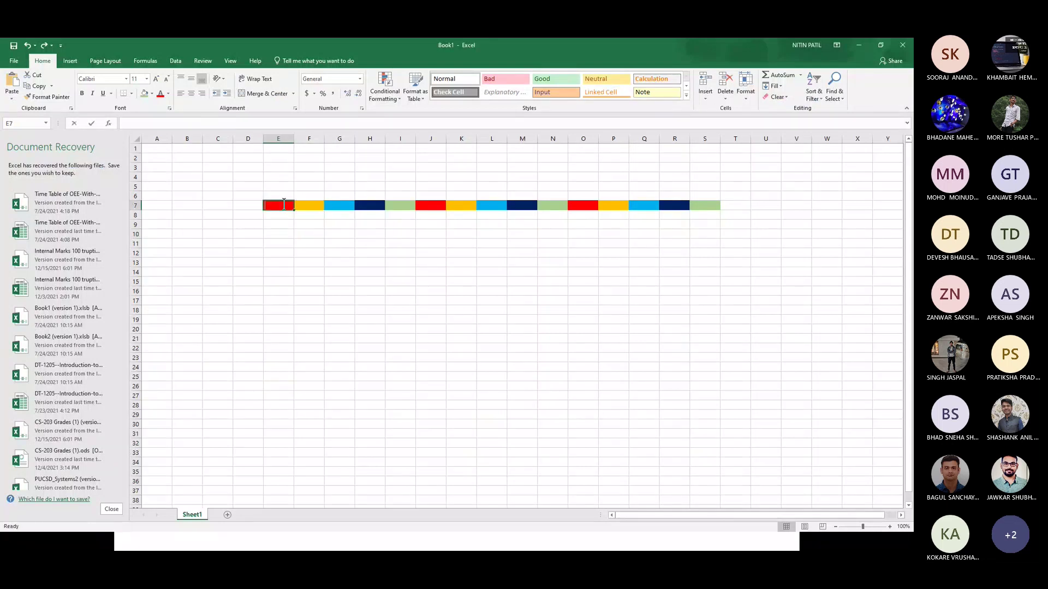
pyautogui.press('Return')
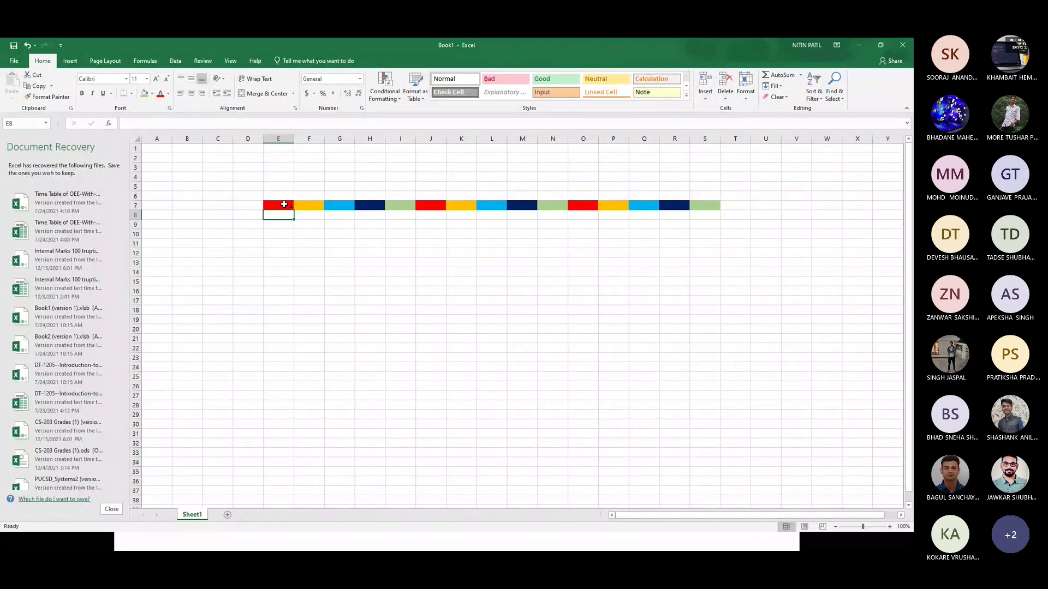
# Switch from Excel to the PowerPoint slide show with the Cost slide.
pyautogui.hotkey('alt', 'Tab')
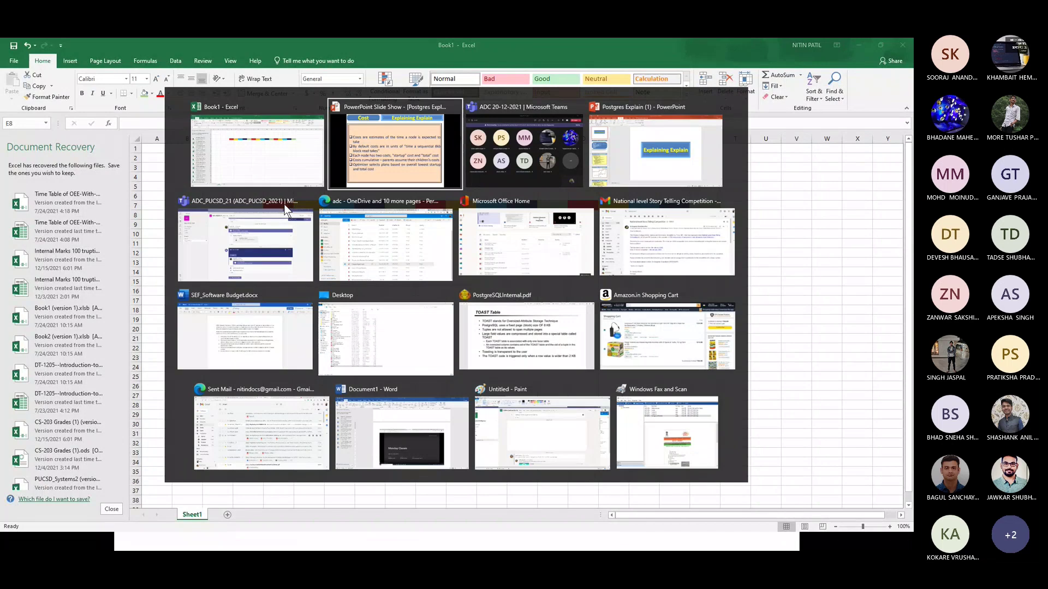